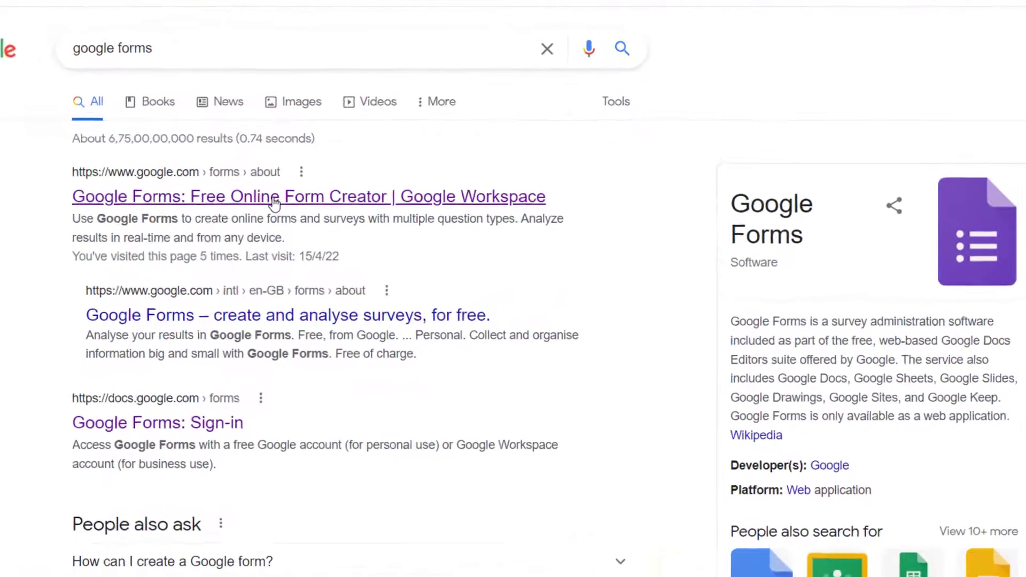
# Open Google Forms from the search results and create a new form from the Contact Information template.
pyautogui.click(273, 199)
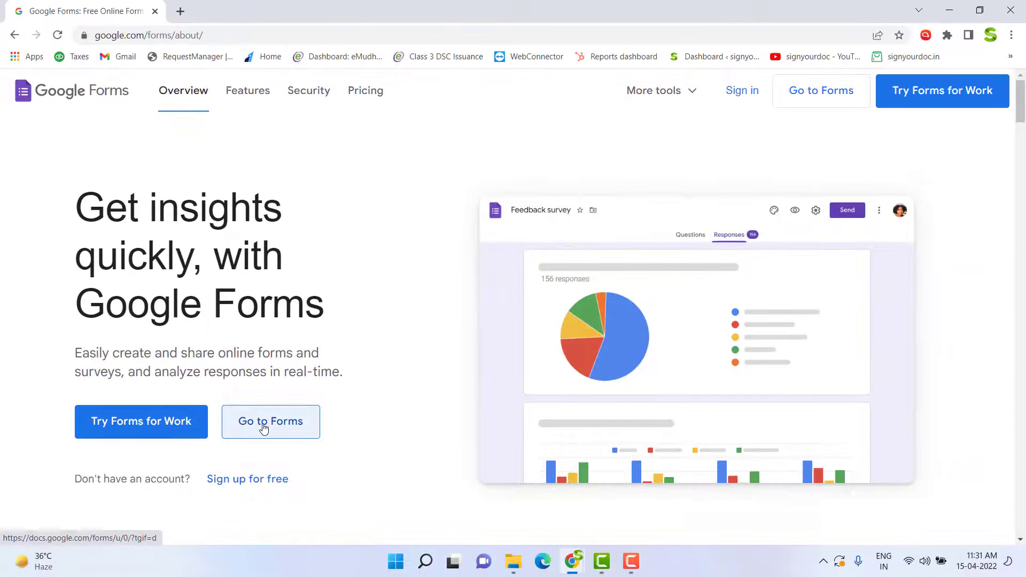
pyautogui.click(369, 456)
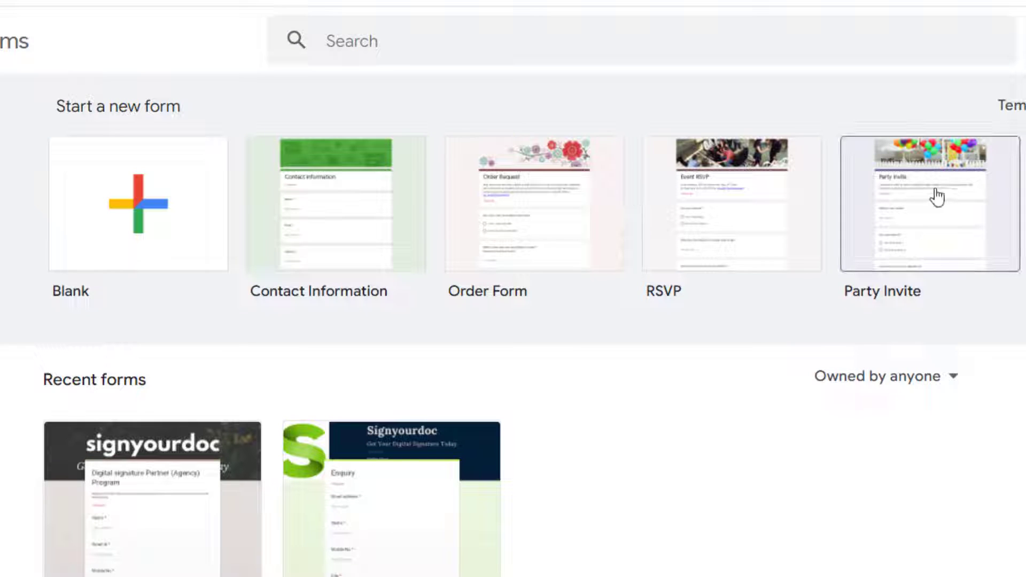
pyautogui.click(327, 212)
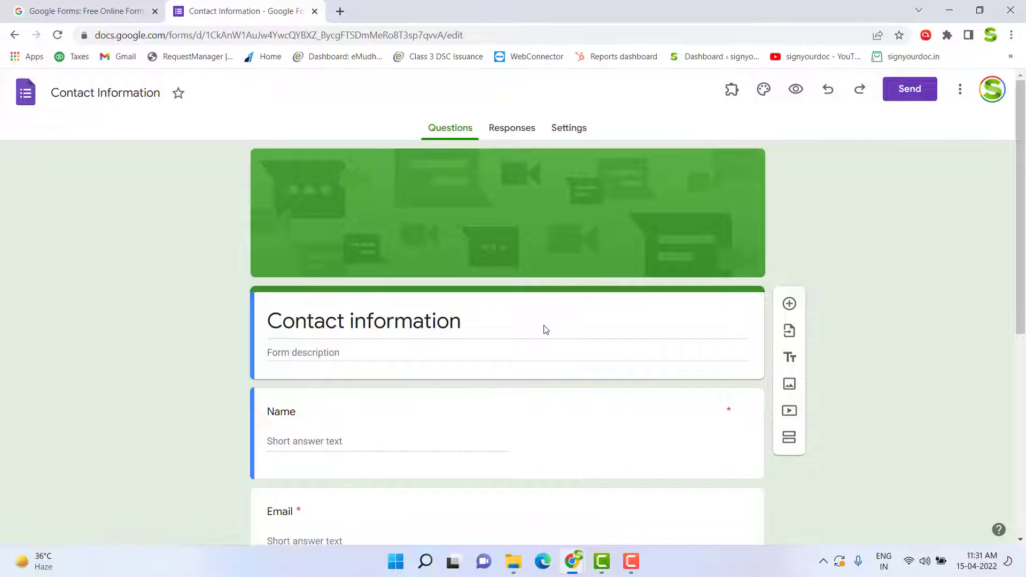
# Examine the default questions in the Contact Information template from Name through Comments.
pyautogui.scroll(-3, 545, 330)
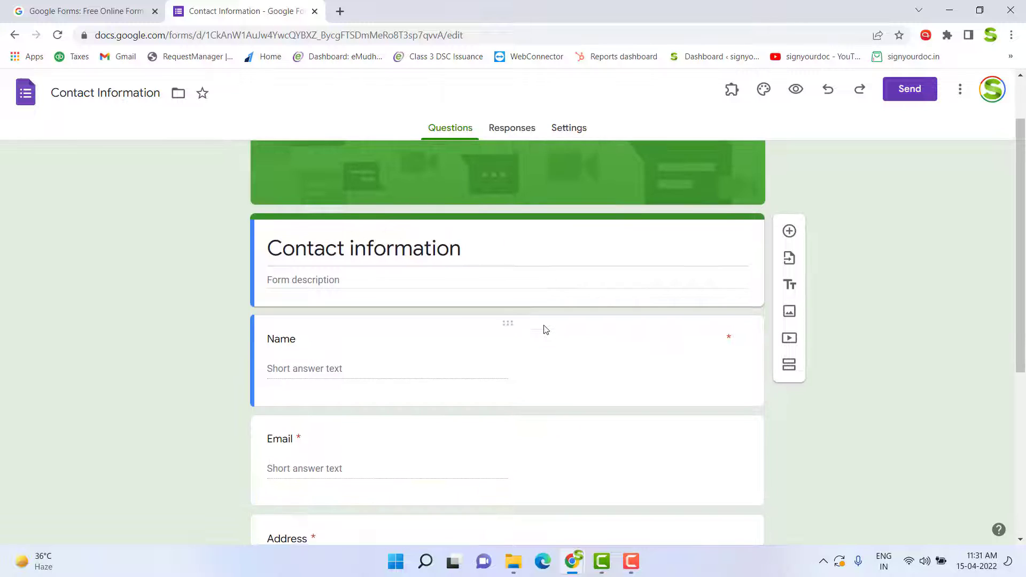
pyautogui.scroll(-3, 545, 330)
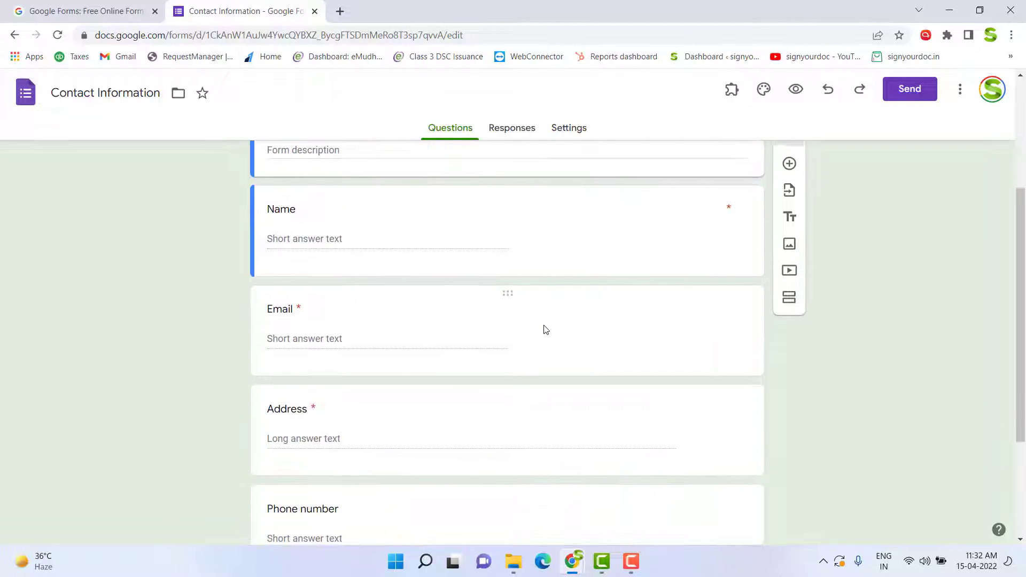
pyautogui.scroll(-2, 545, 330)
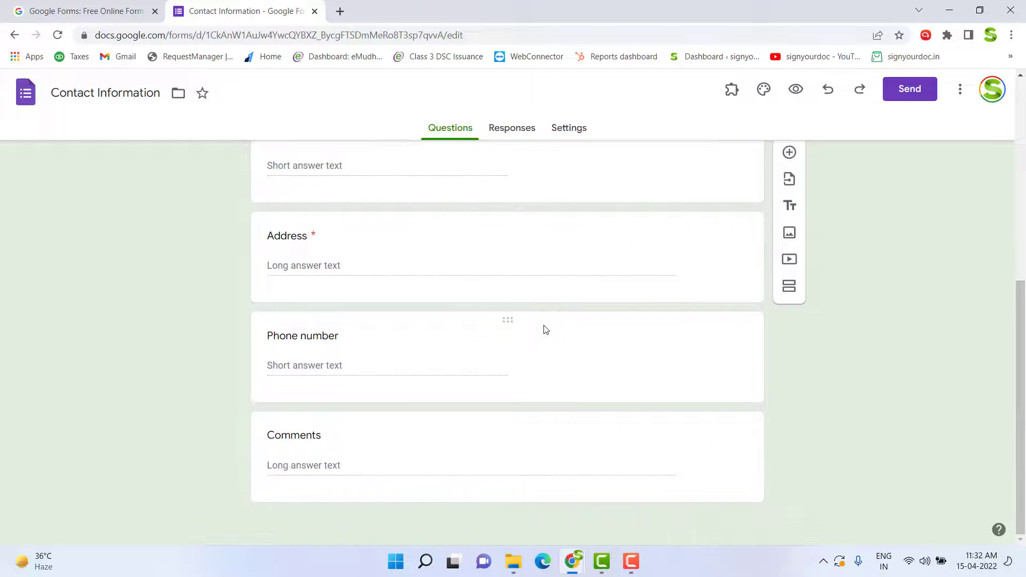
pyautogui.scroll(8, 545, 329)
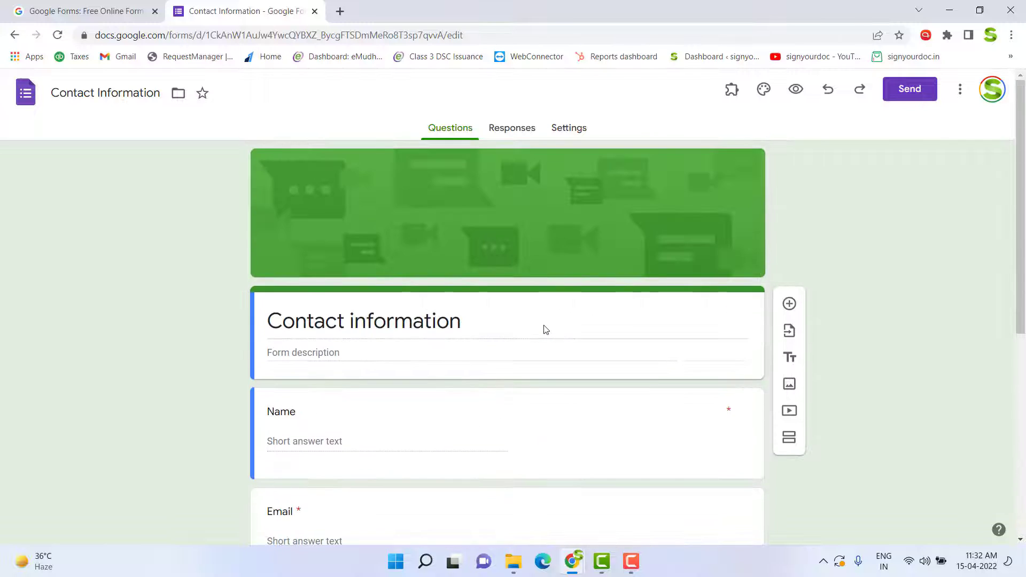
pyautogui.scroll(-2, 536, 456)
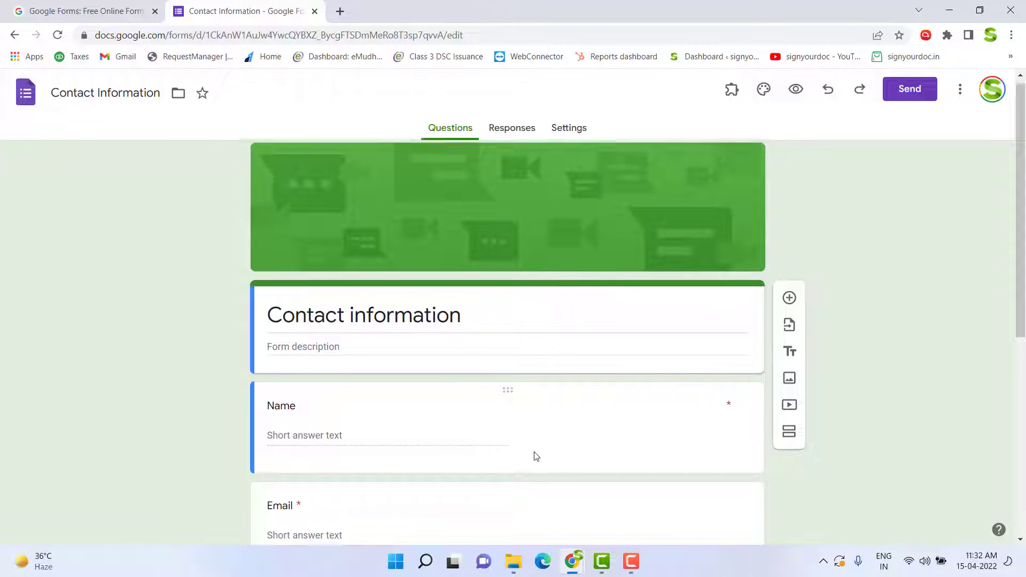
pyautogui.scroll(-1, 536, 455)
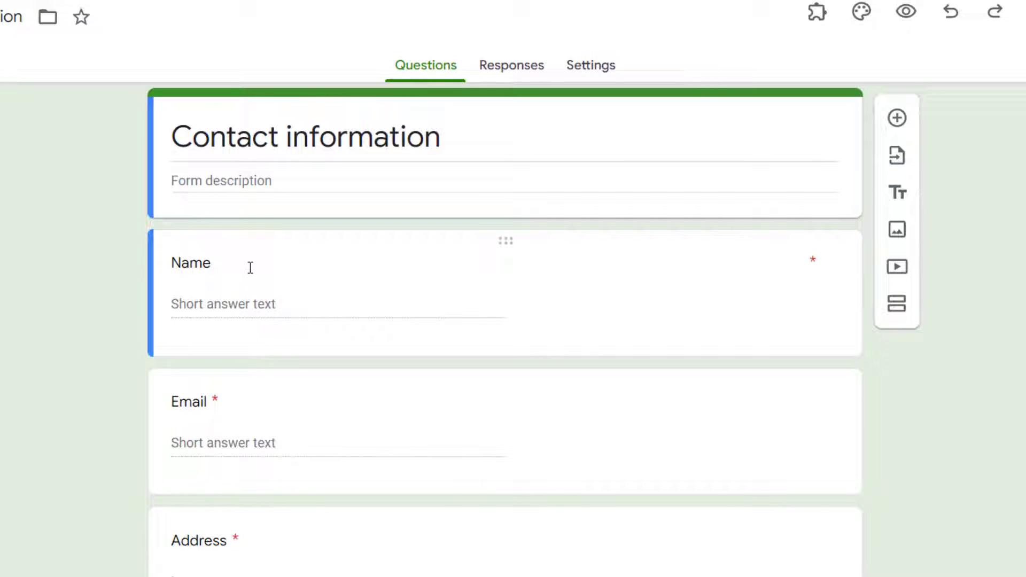
# Re-enter the first question's title as "Name".
pyautogui.click(251, 267)
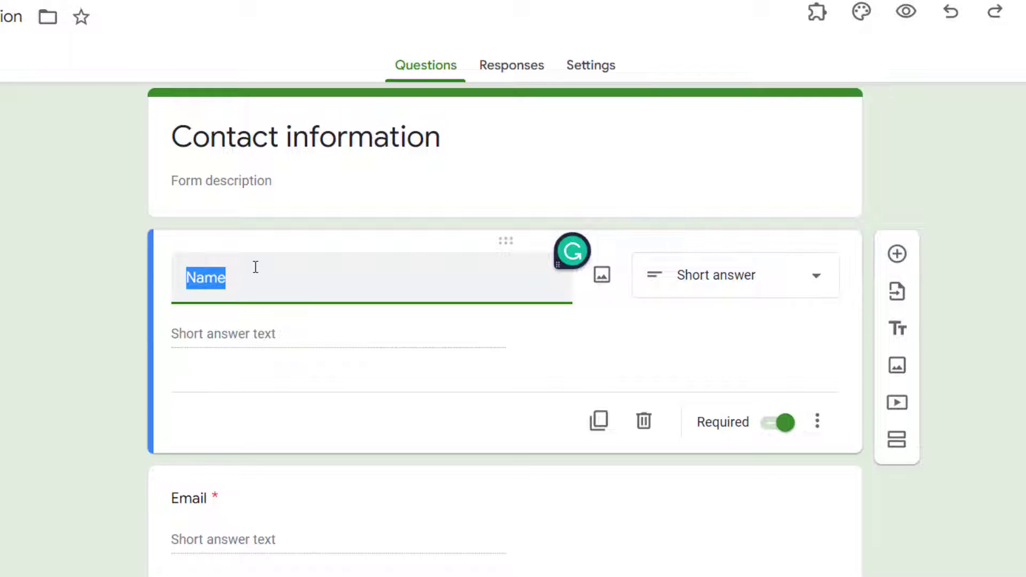
pyautogui.write('Name')
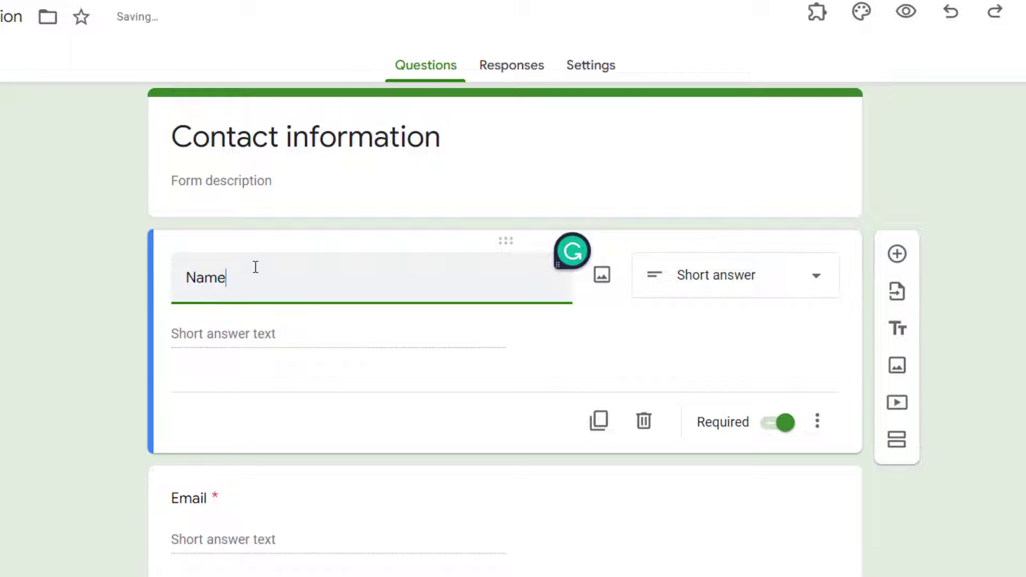
pyautogui.click(55, 336)
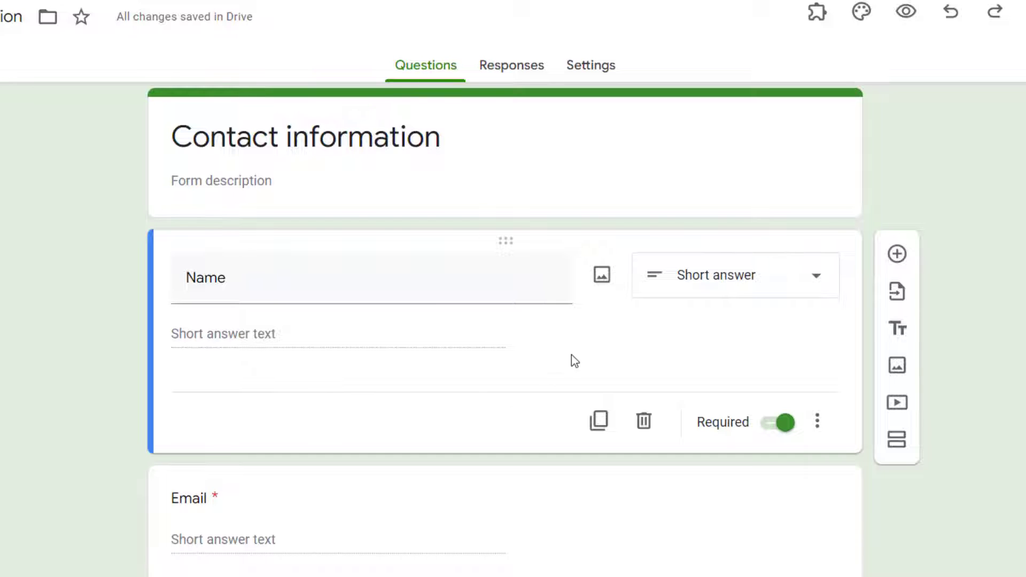
# Switch the Name question's answer type to Paragraph and back to Short answer.
pyautogui.click(710, 298)
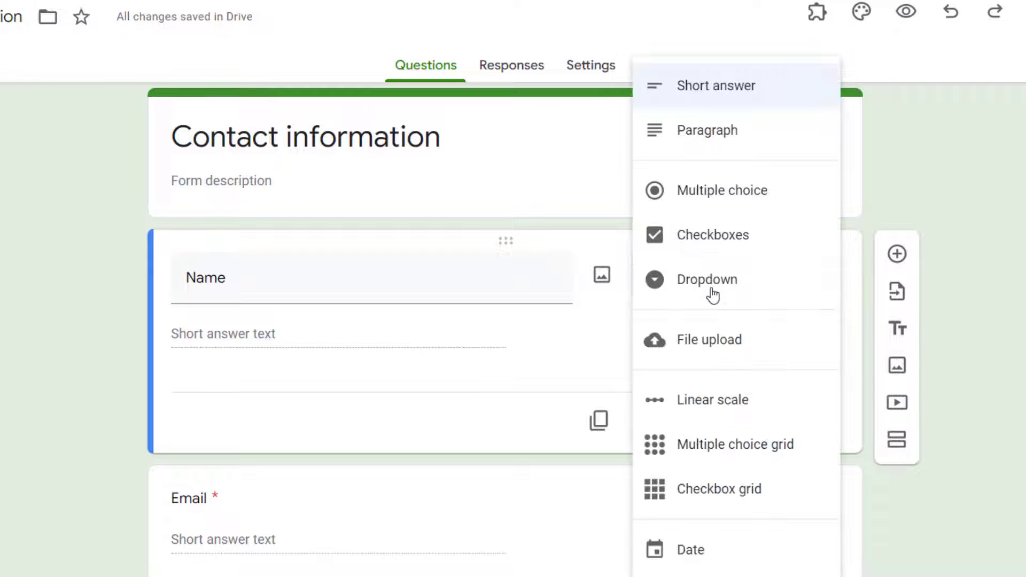
pyautogui.click(699, 153)
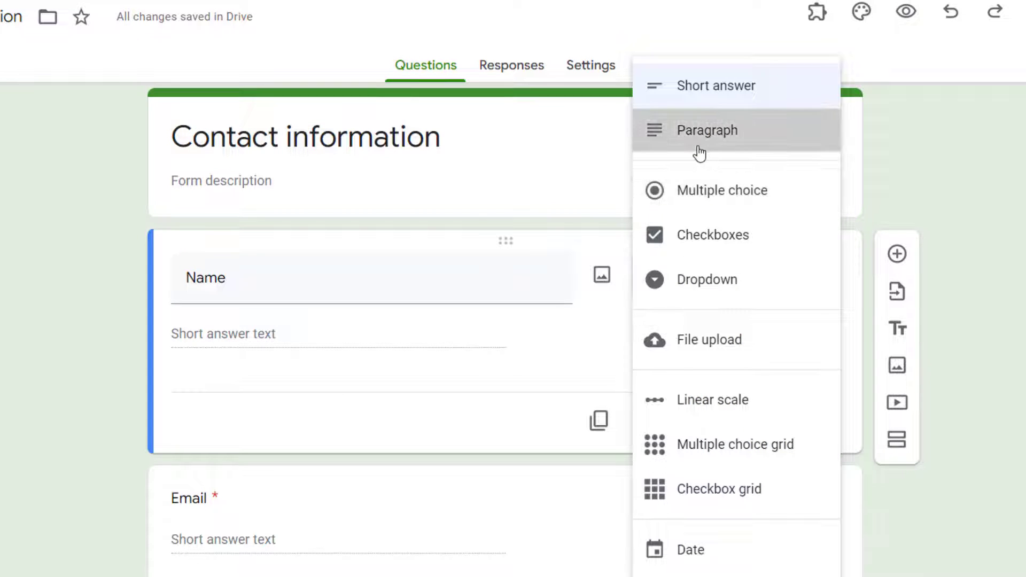
pyautogui.click(730, 290)
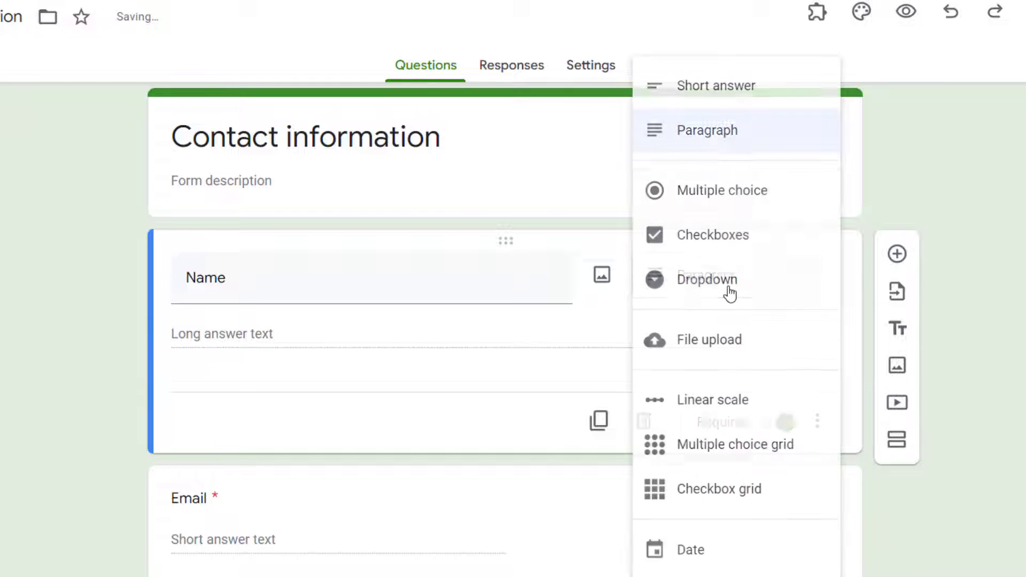
pyautogui.click(707, 94)
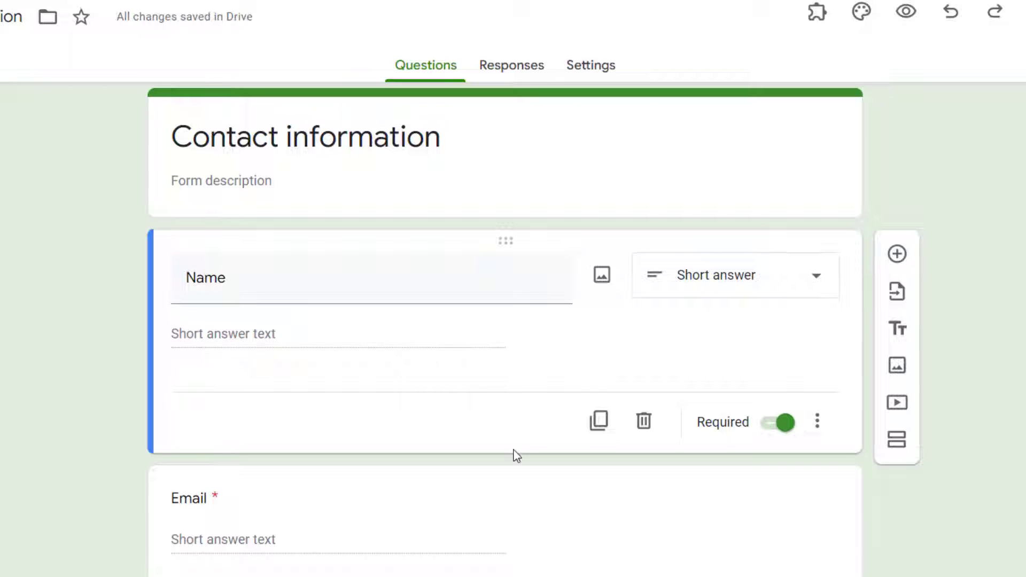
# Turn the Email question's Required setting off and on again.
pyautogui.scroll(-3, 514, 454)
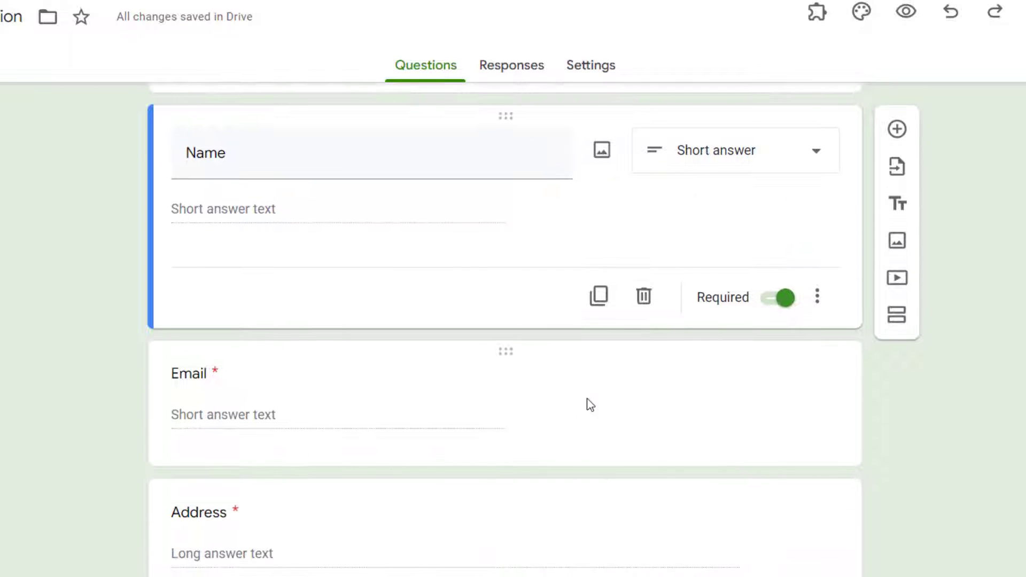
pyautogui.click(679, 386)
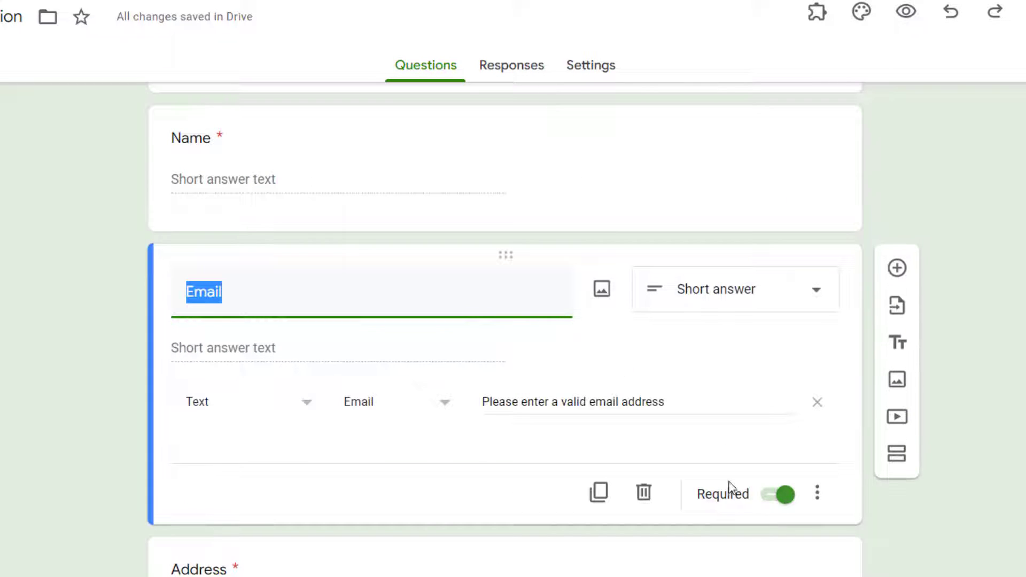
pyautogui.click(777, 496)
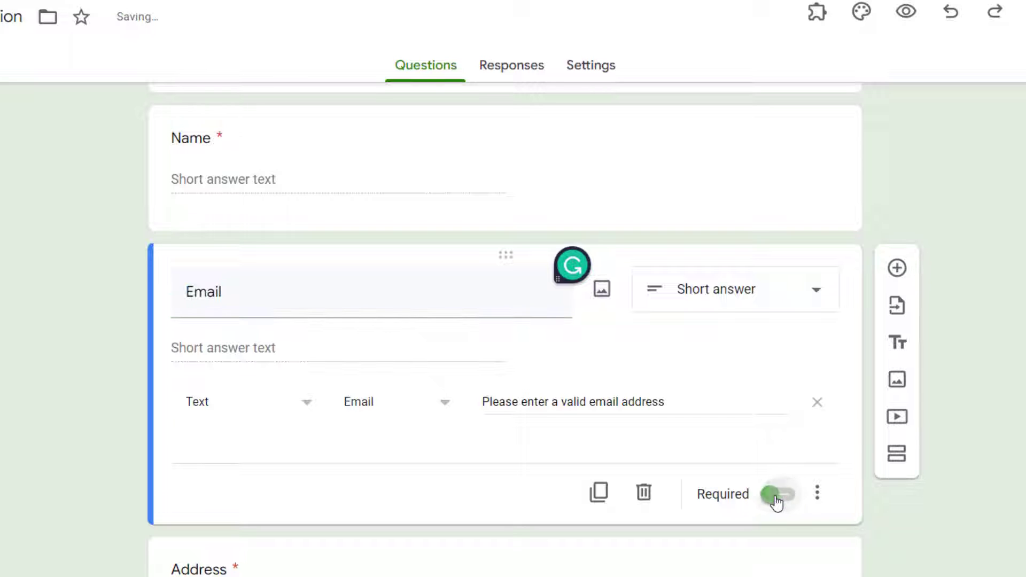
pyautogui.click(786, 497)
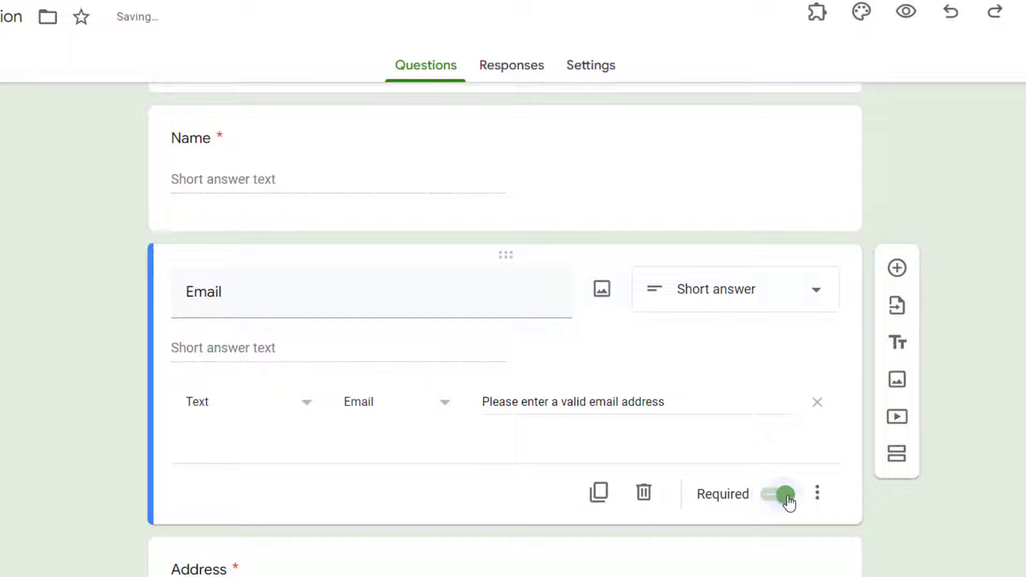
# Add a new question below Email and title it "Mobile number".
pyautogui.scroll(-7, 512, 552)
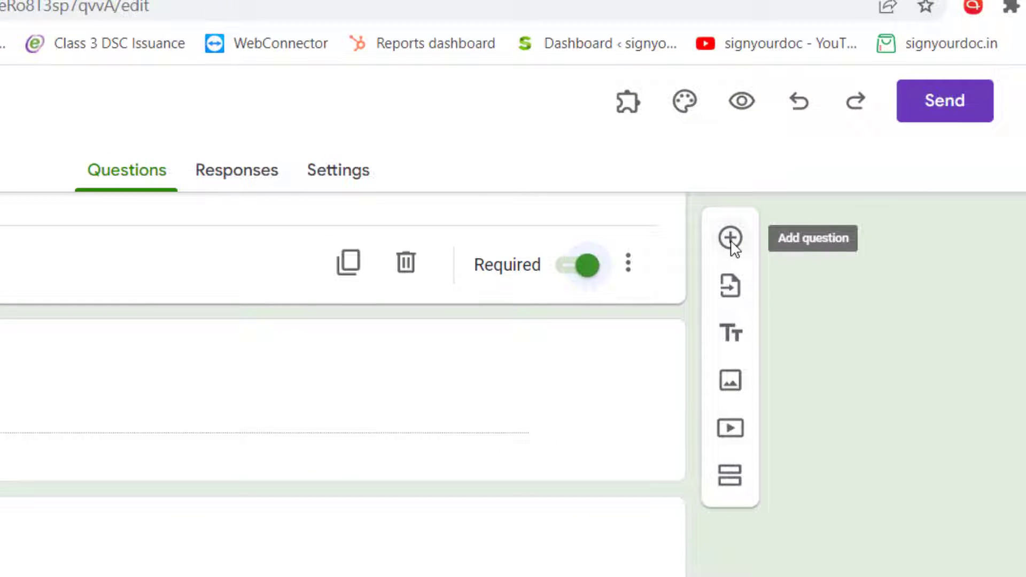
pyautogui.click(731, 238)
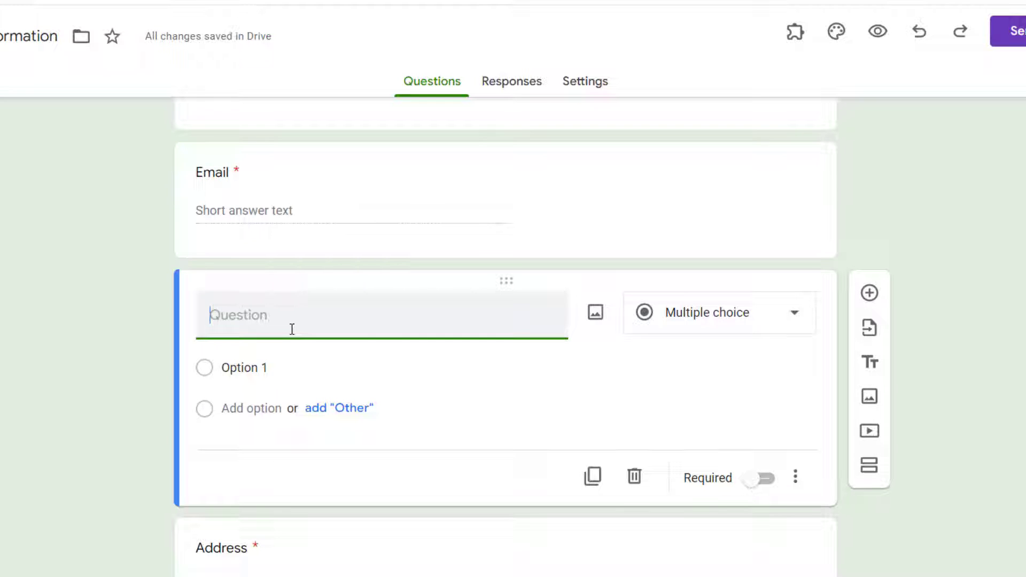
pyautogui.scroll(3, 292, 329)
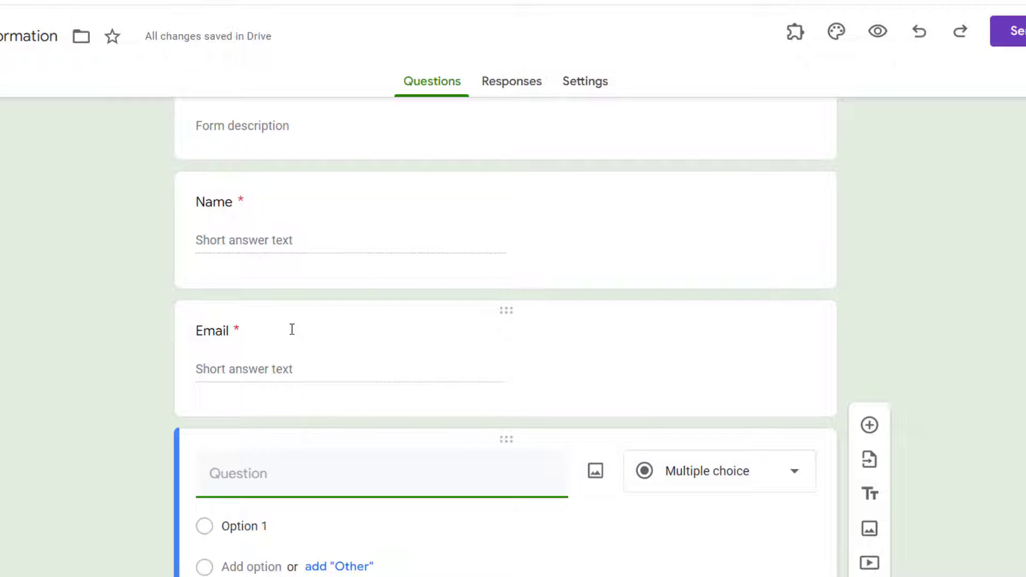
pyautogui.write('Mobile ')
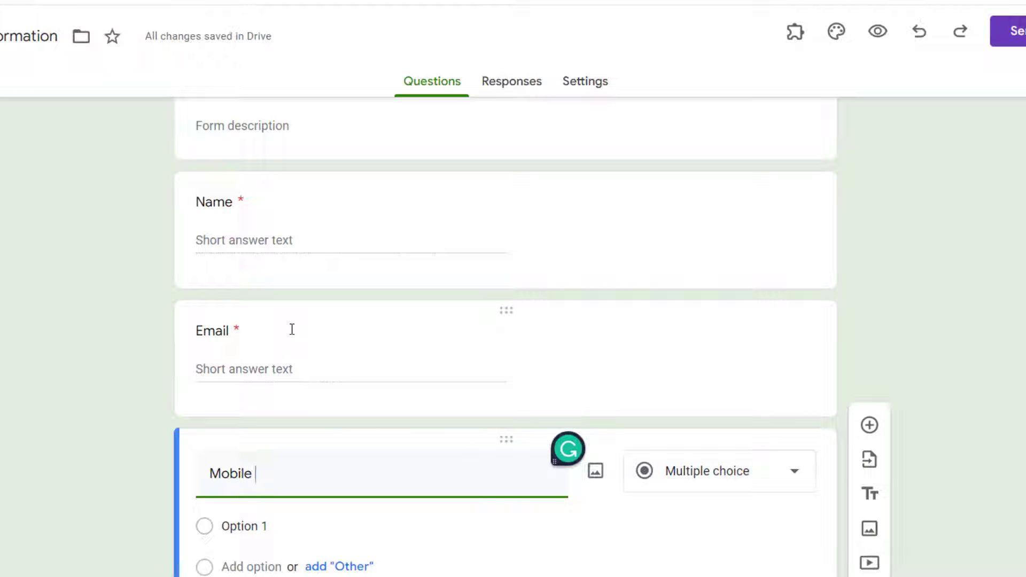
pyautogui.write('number')
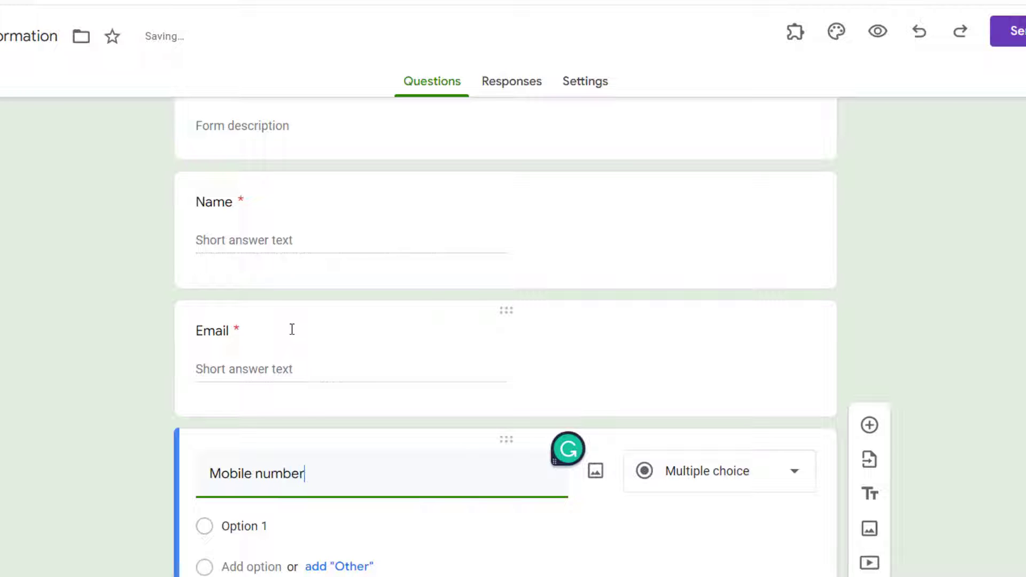
pyautogui.click(81, 430)
# Use the Short answer type for the Mobile number question and make it required.
pyautogui.scroll(-1, 360, 510)
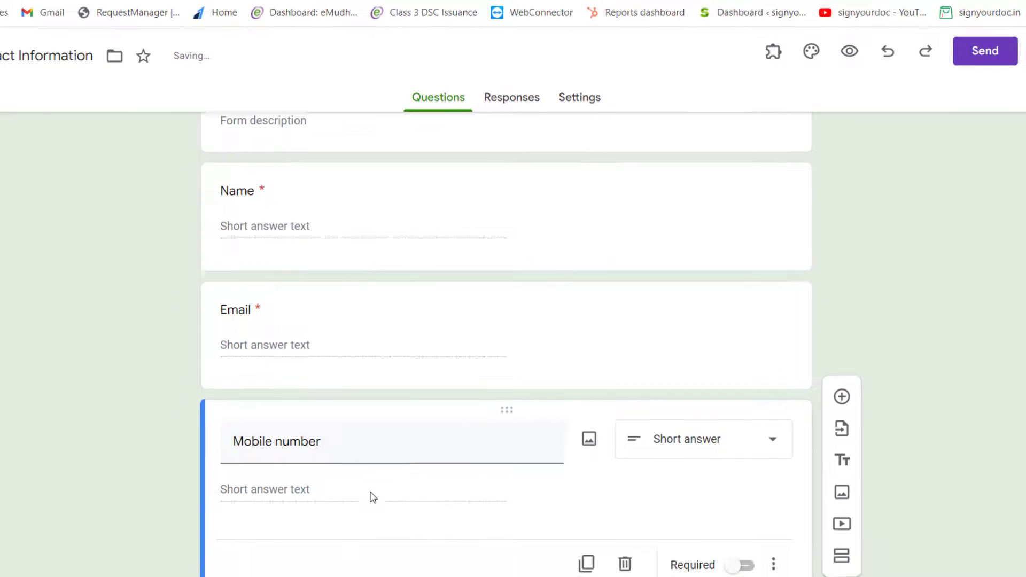
pyautogui.scroll(-2, 373, 497)
pyautogui.click(691, 357)
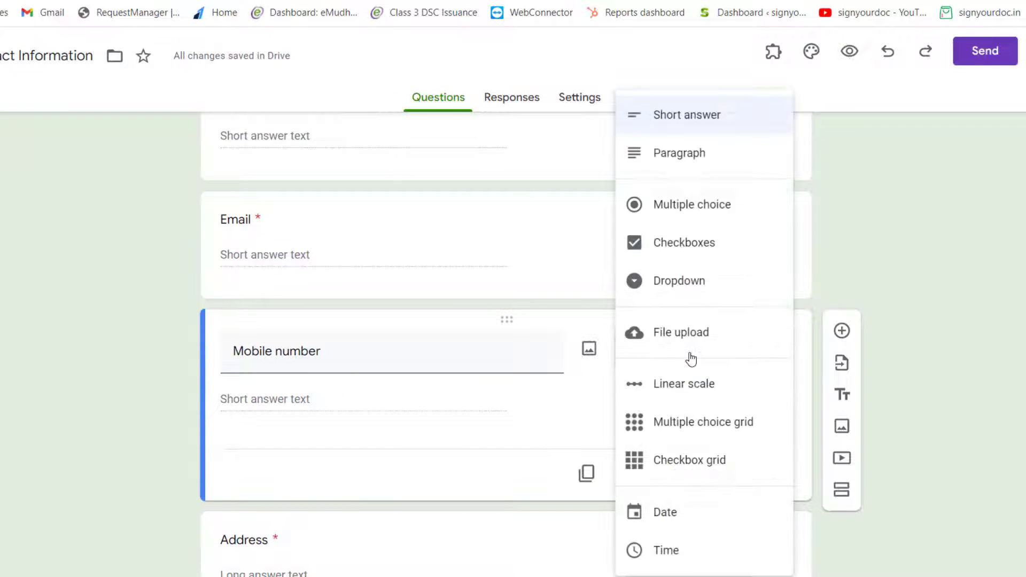
pyautogui.click(680, 118)
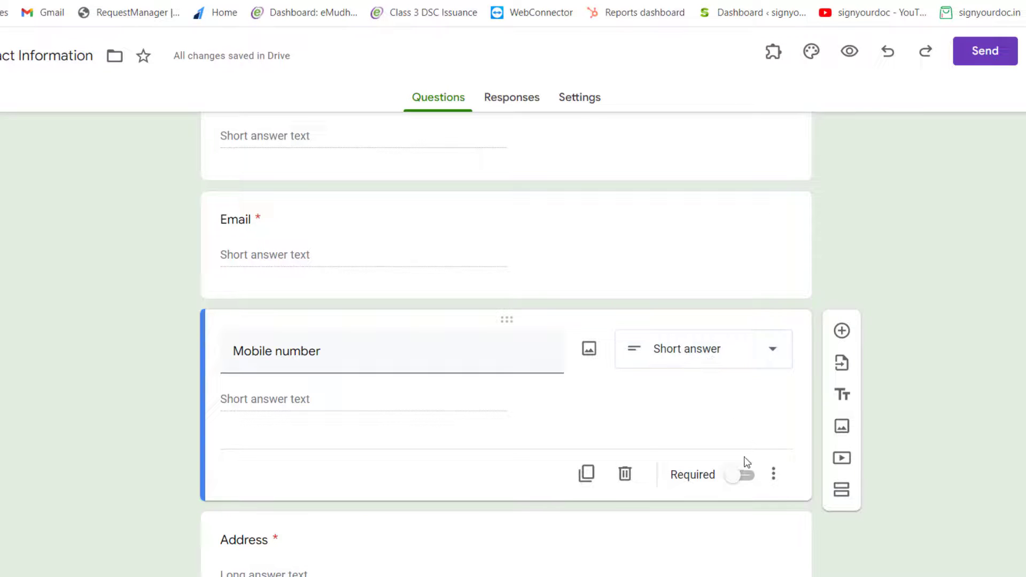
pyautogui.click(743, 477)
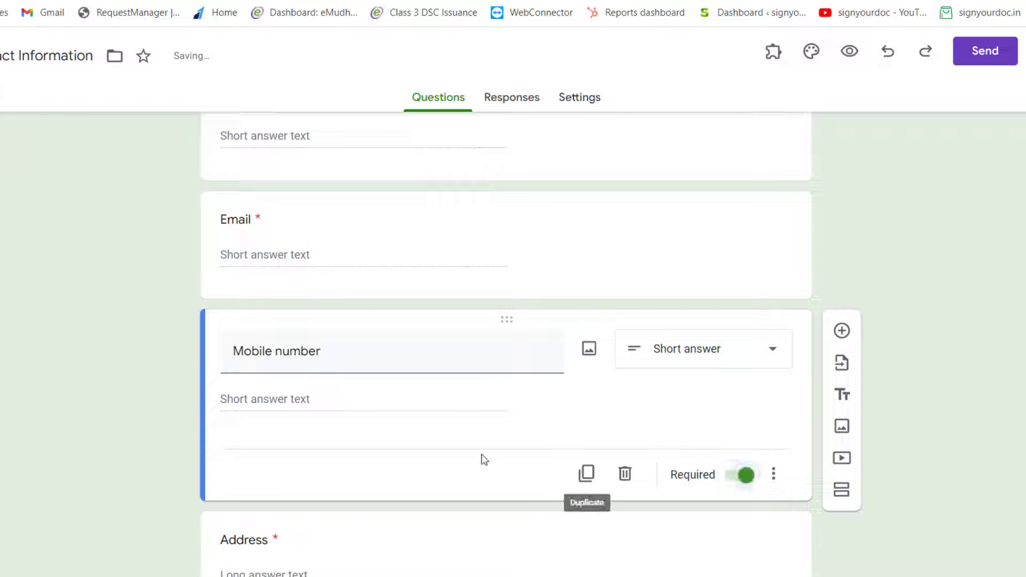
# Review the form's quiz, response, presentation and default settings, and return to the questions.
pyautogui.scroll(-6, 491, 472)
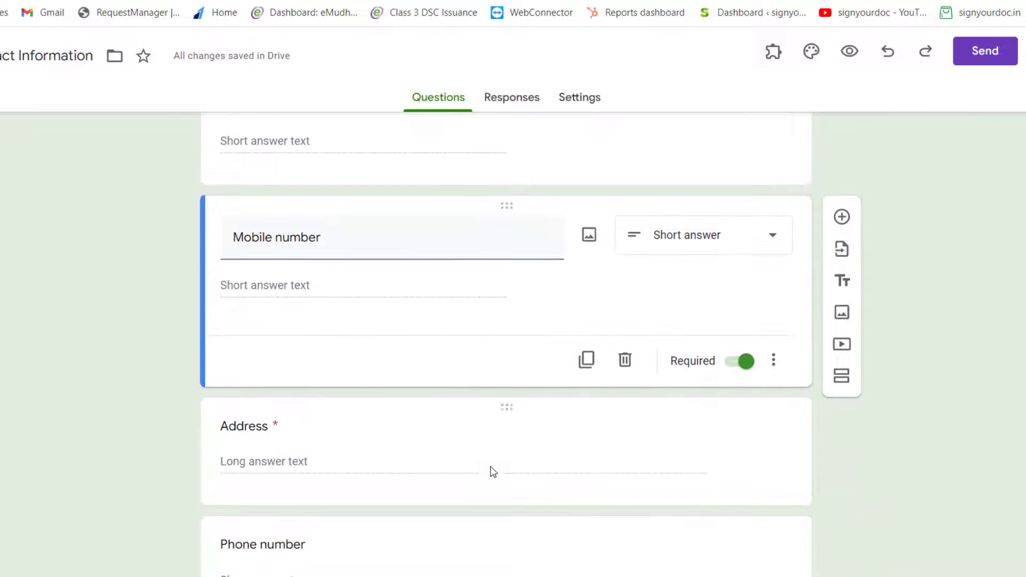
pyautogui.scroll(8, 491, 472)
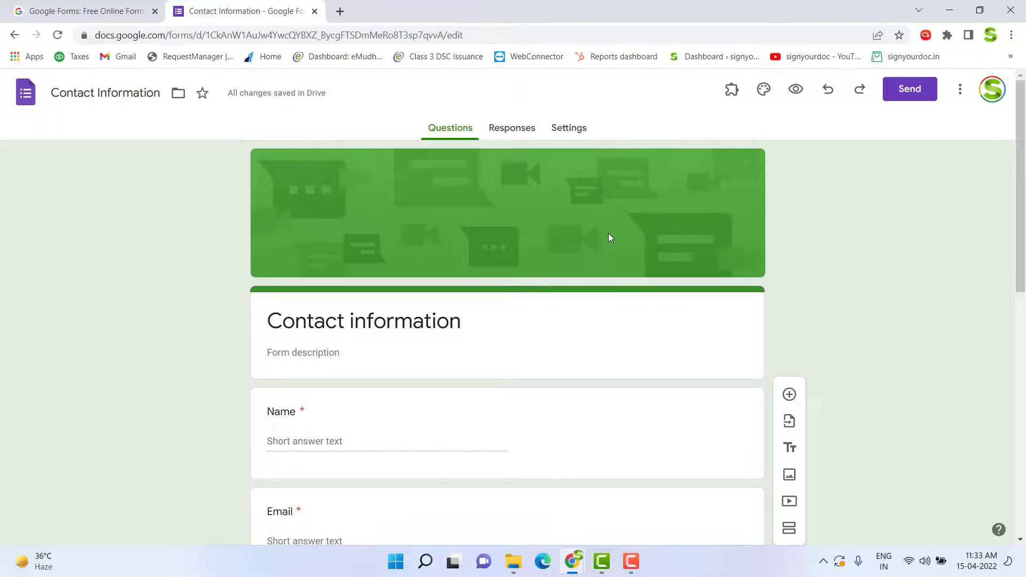
pyautogui.click(576, 129)
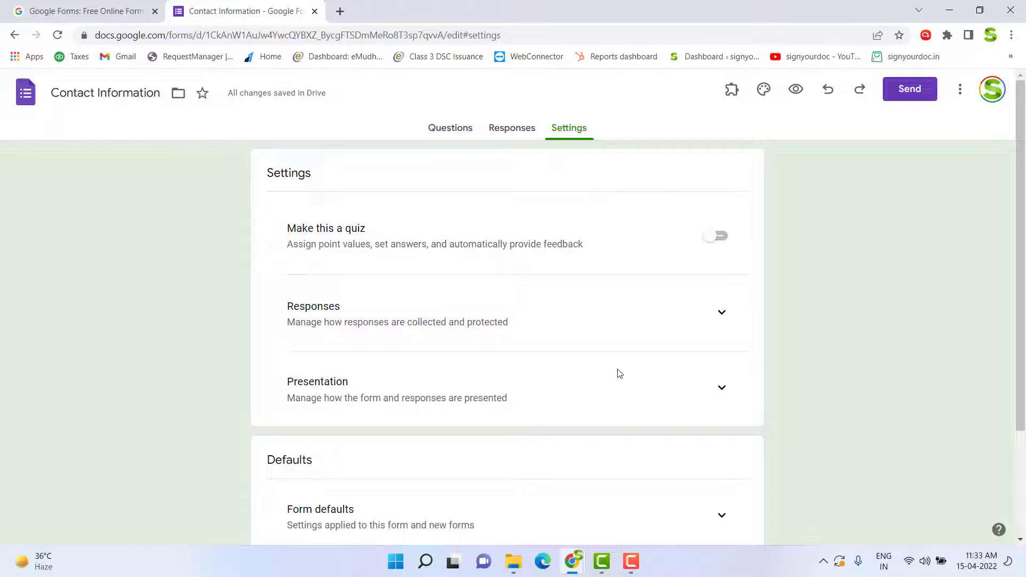
pyautogui.scroll(-3, 620, 373)
pyautogui.scroll(3, 620, 374)
pyautogui.click(458, 130)
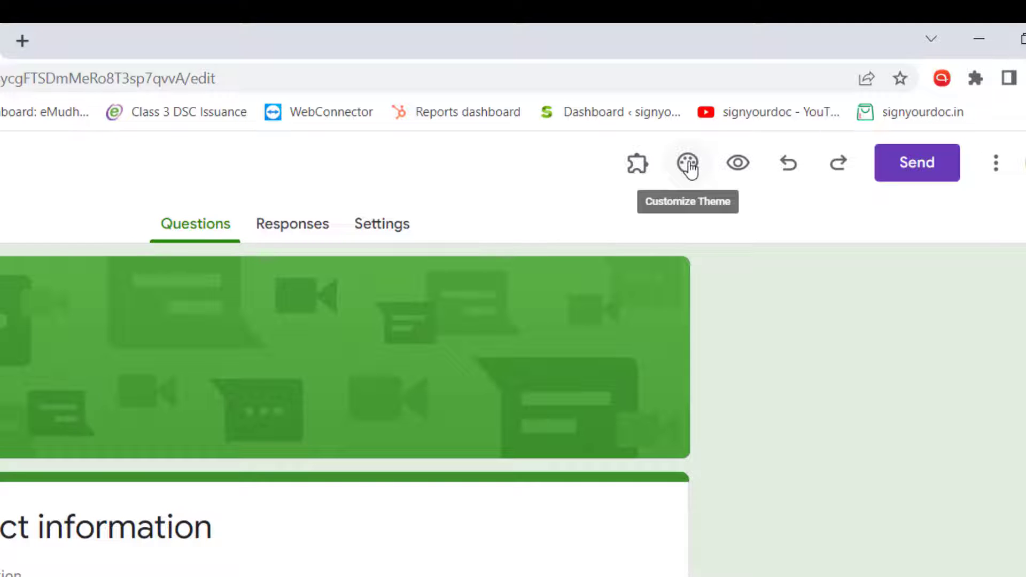
# Change the form's theme color to Blue Gray #607d8b.
pyautogui.click(689, 164)
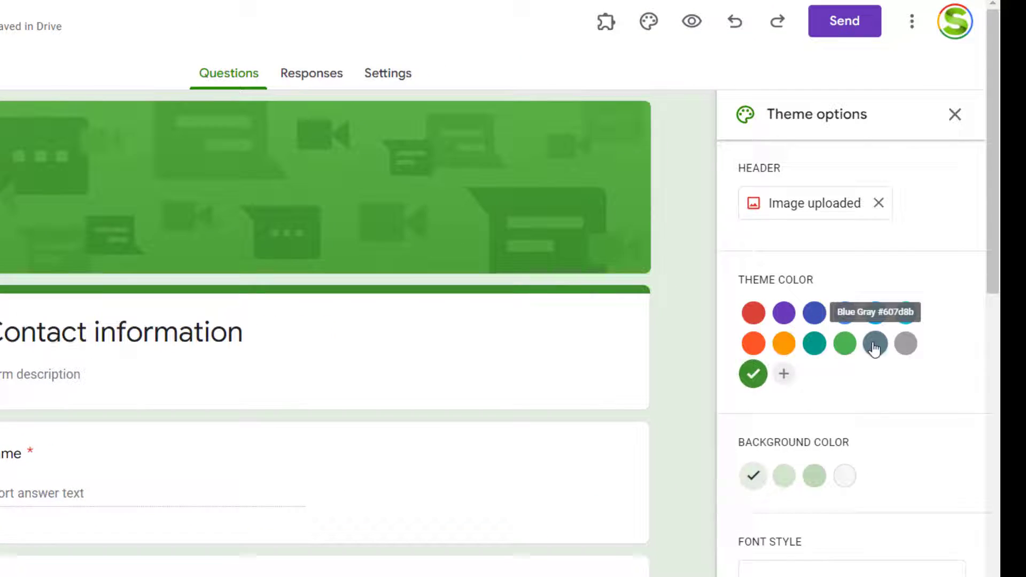
pyautogui.click(874, 348)
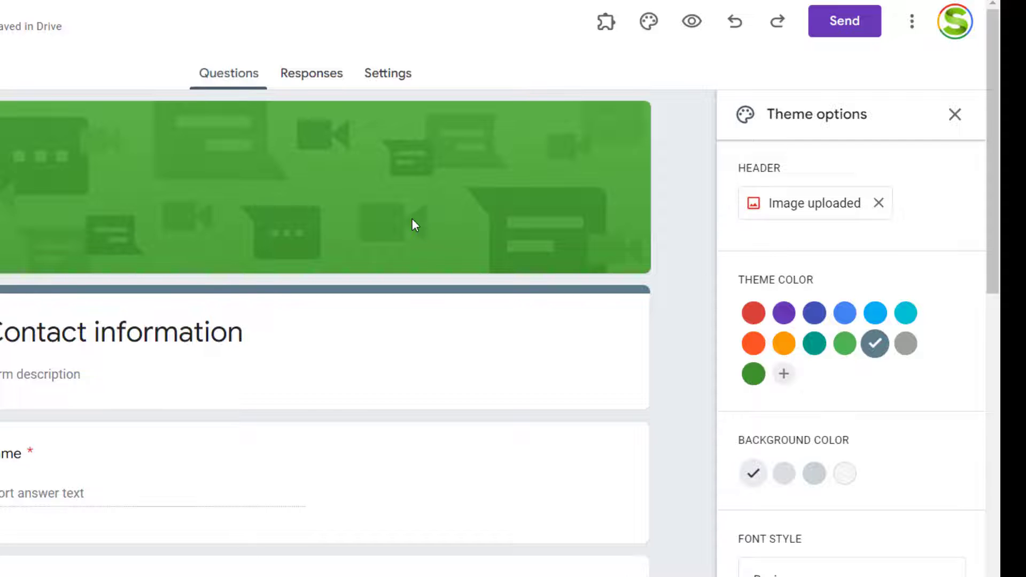
# Replace the form's header image with the blue metallic microscope picture from the Work and School themes.
pyautogui.click(810, 210)
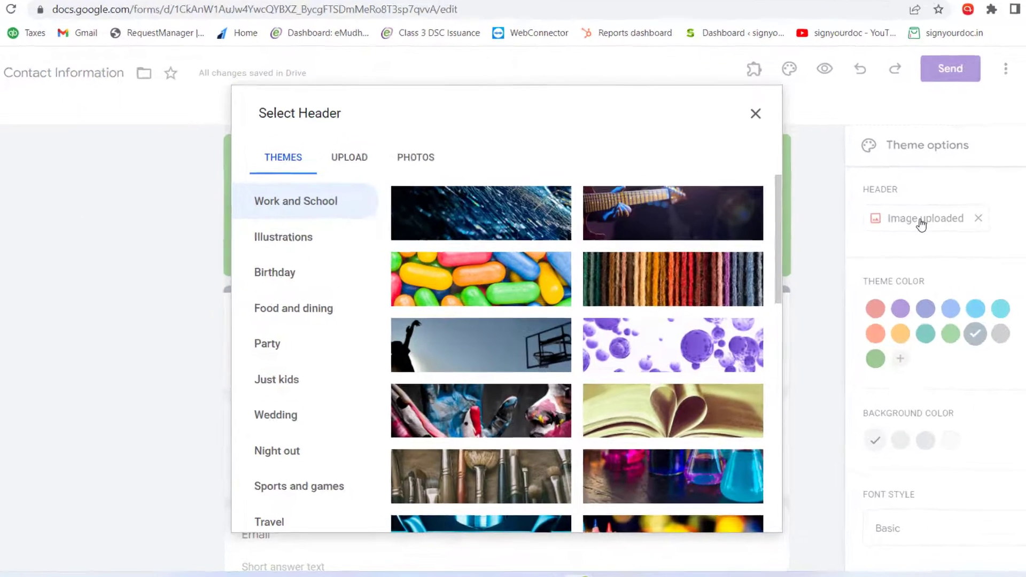
pyautogui.scroll(-4, 637, 410)
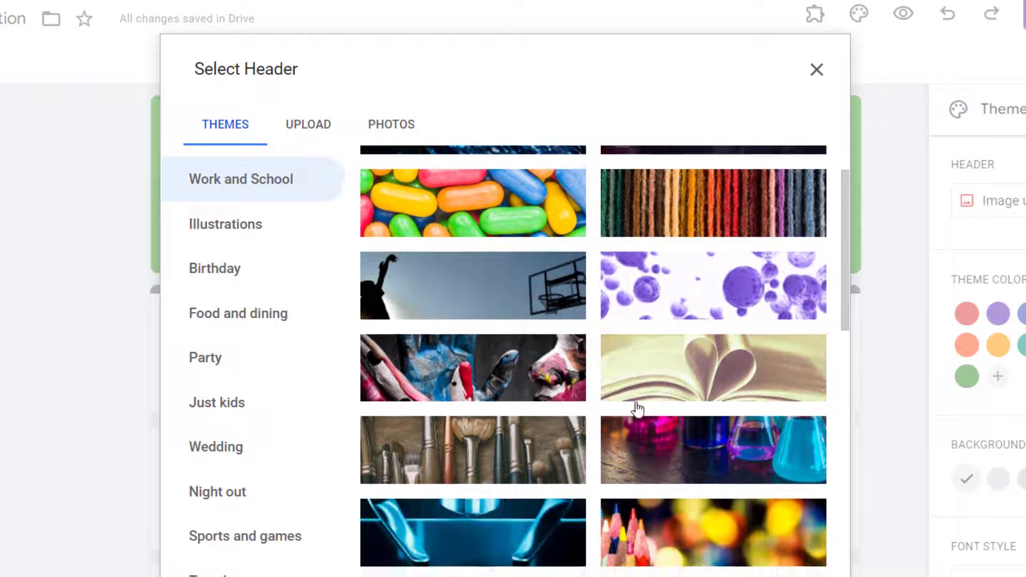
pyautogui.scroll(-4, 637, 410)
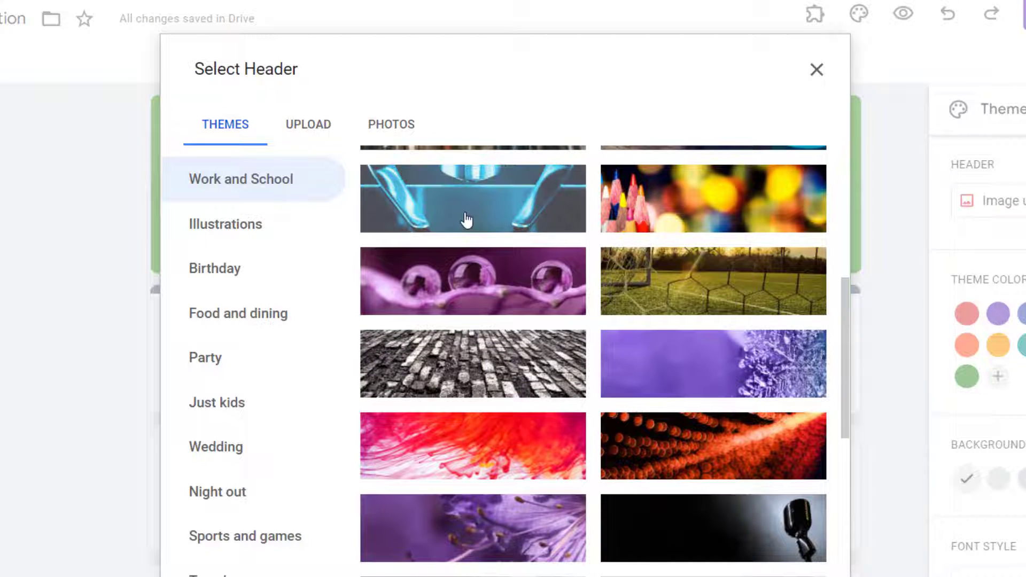
pyautogui.click(467, 219)
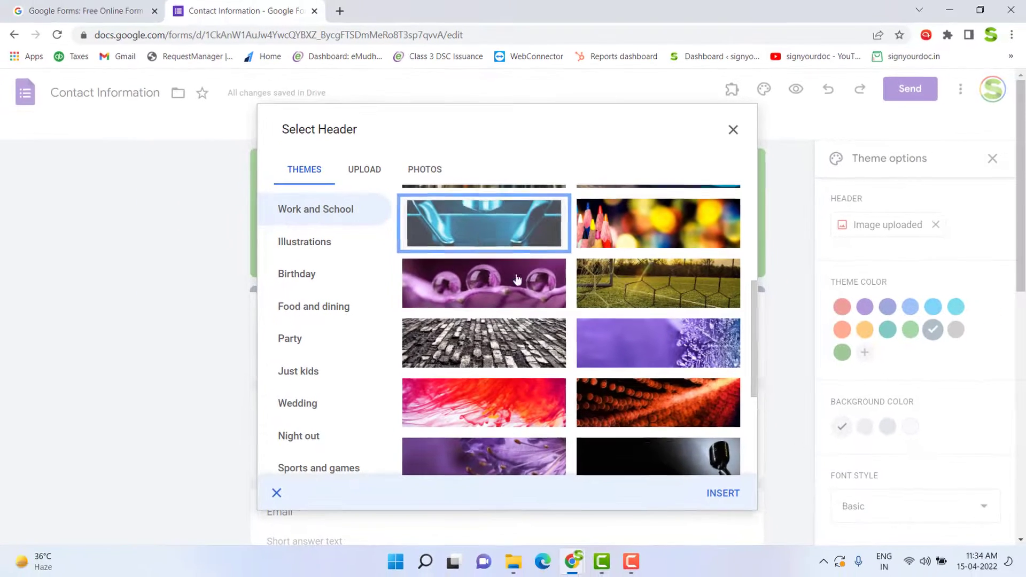
pyautogui.click(724, 493)
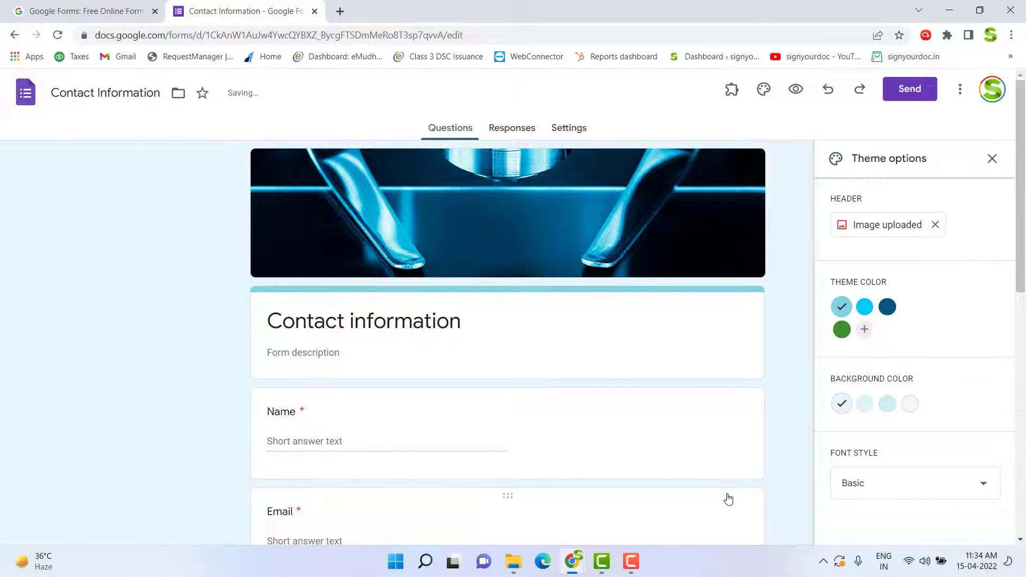
# Set the form's background color to the Dark #cdedf3 shade.
pyautogui.scroll(-2, 778, 462)
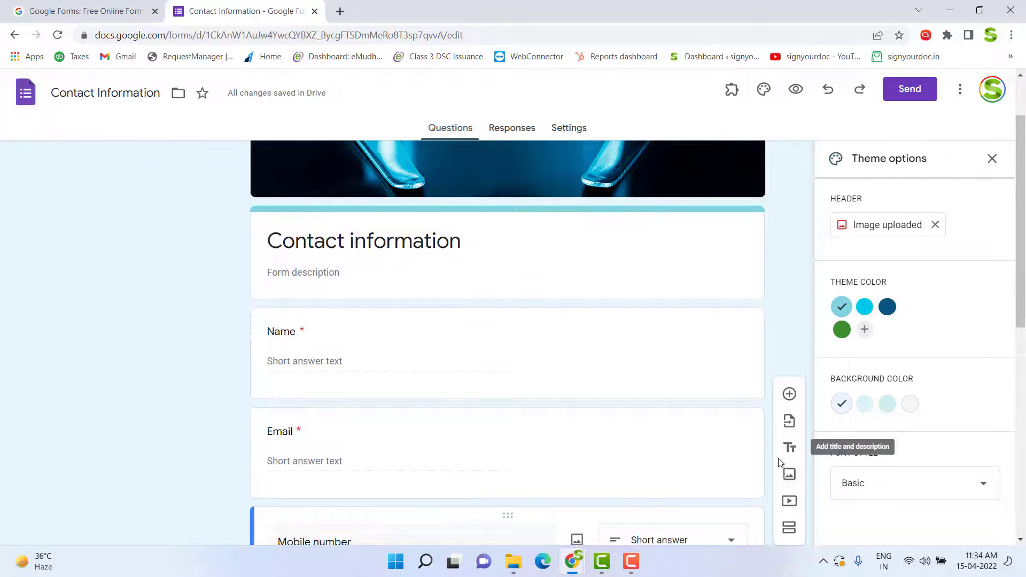
pyautogui.scroll(2, 778, 462)
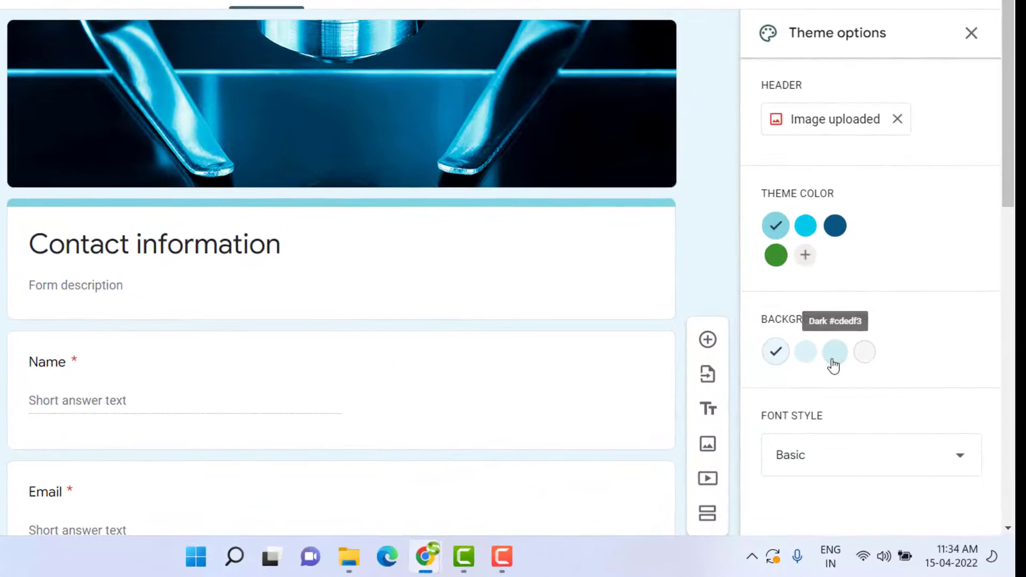
pyautogui.click(835, 353)
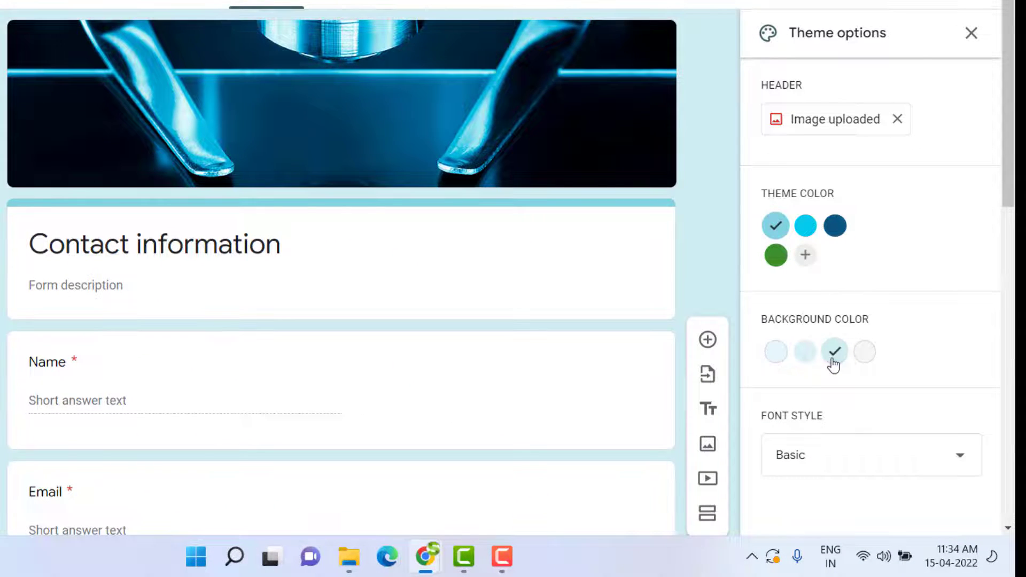
pyautogui.scroll(-2, 854, 376)
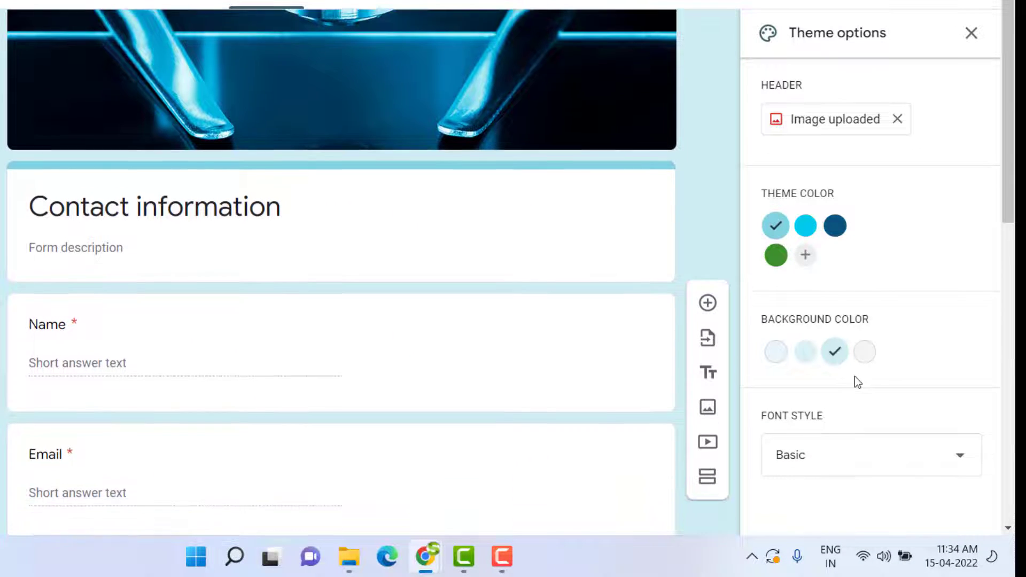
# Try the Formal font style on the form, and set it back to Basic.
pyautogui.click(913, 474)
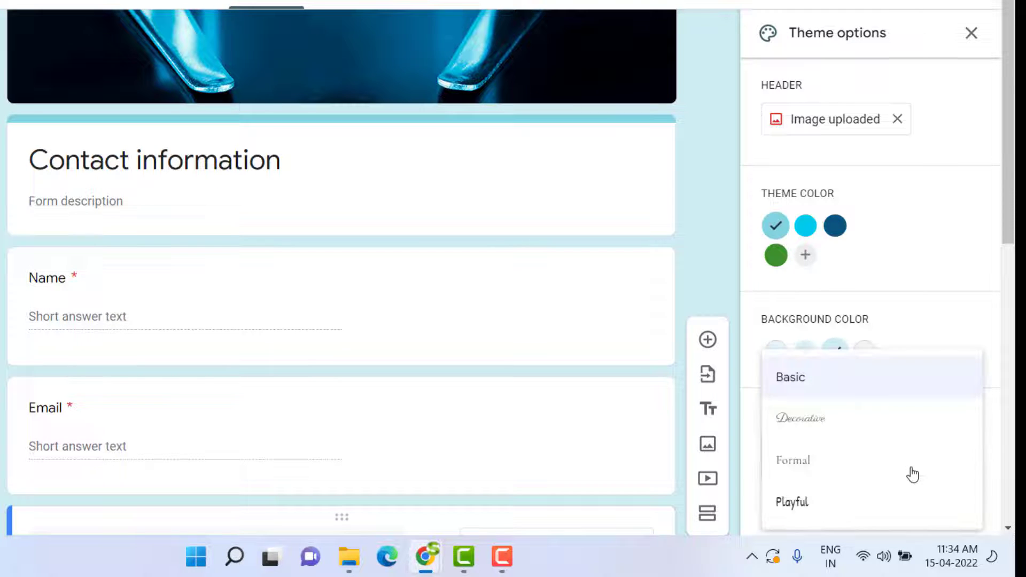
pyautogui.scroll(-2, 878, 467)
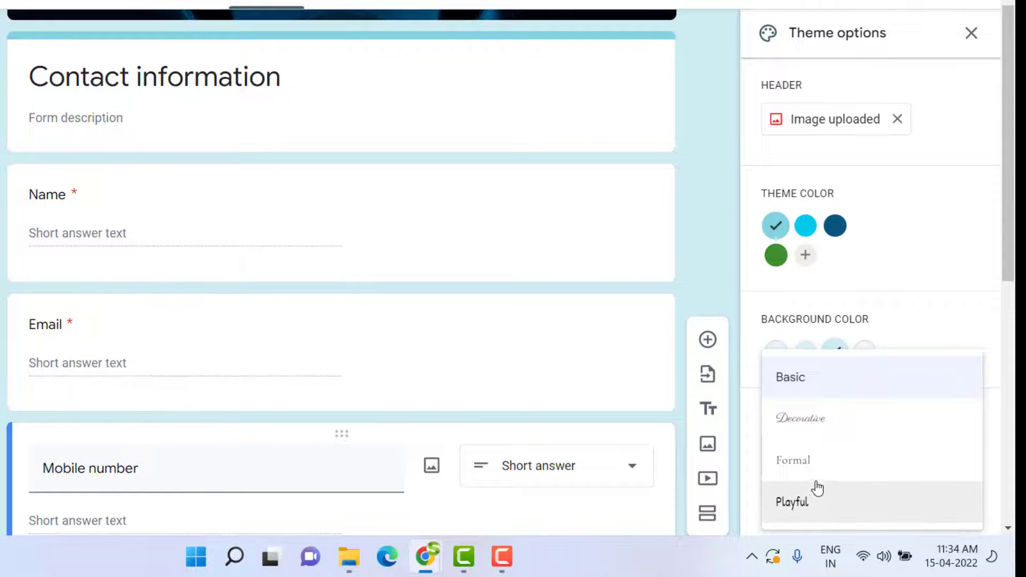
pyautogui.click(828, 469)
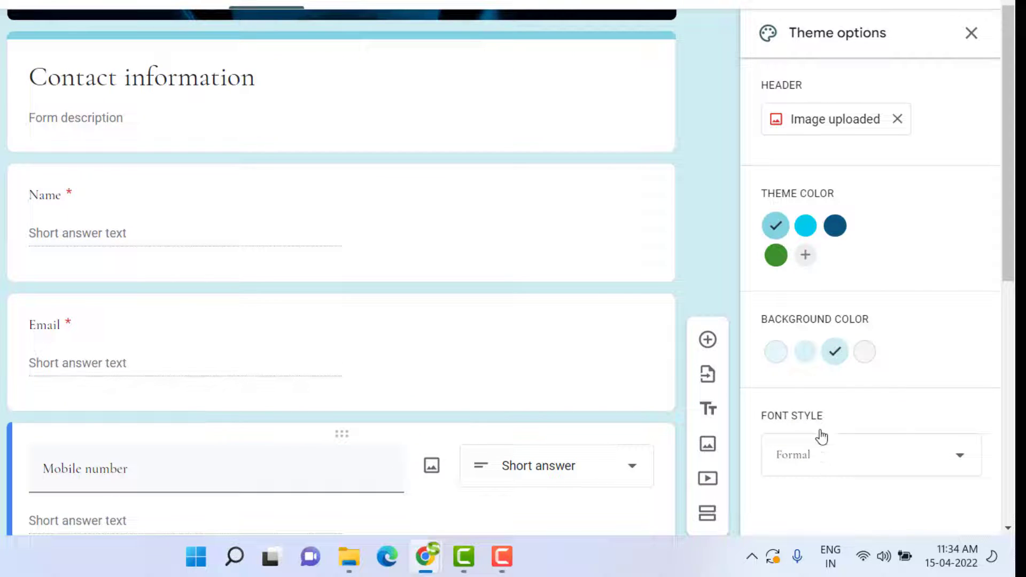
pyautogui.click(857, 454)
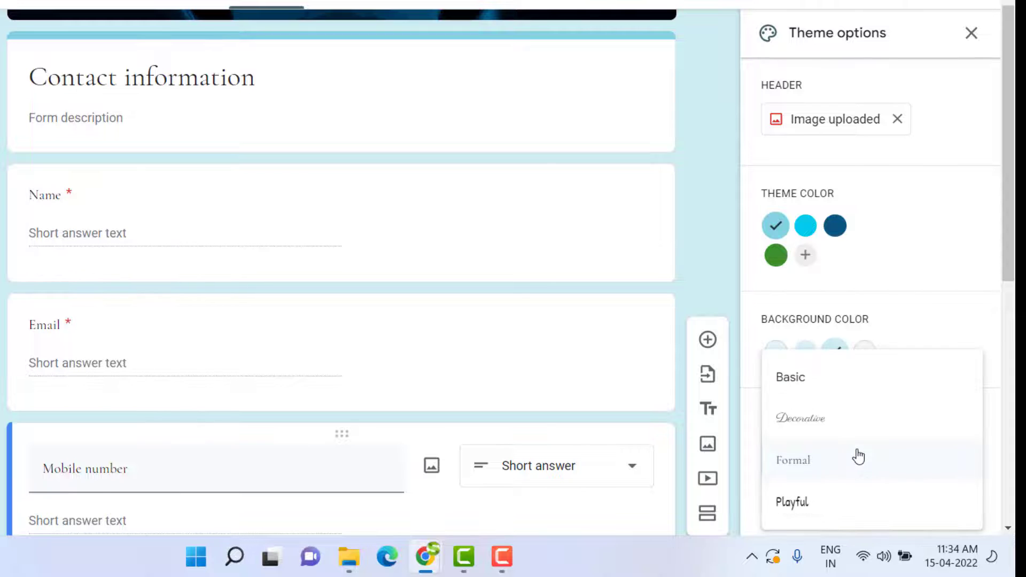
pyautogui.click(829, 398)
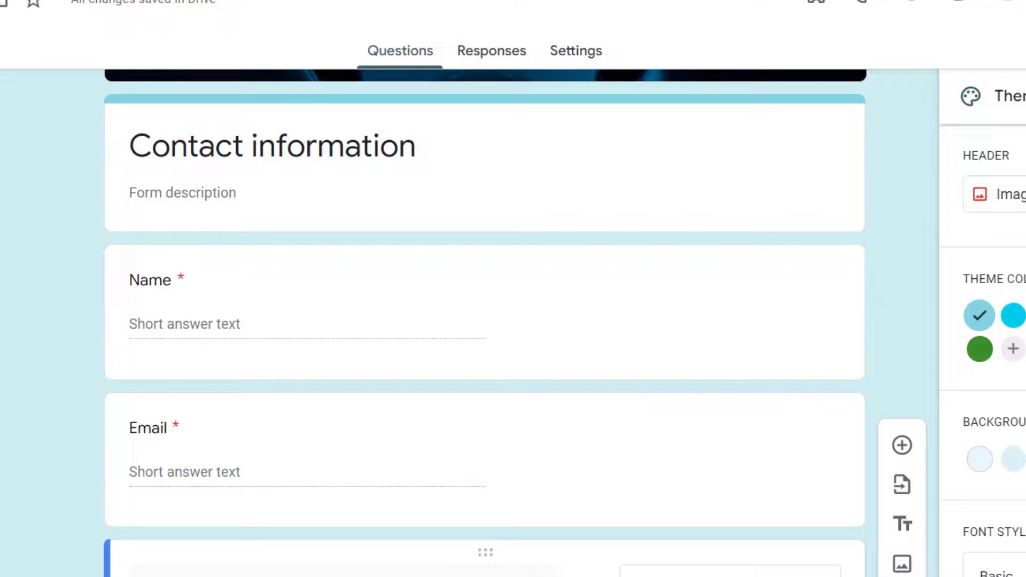
# Open the form's sending options and examine the email method, including its recipient field.
pyautogui.click(918, 97)
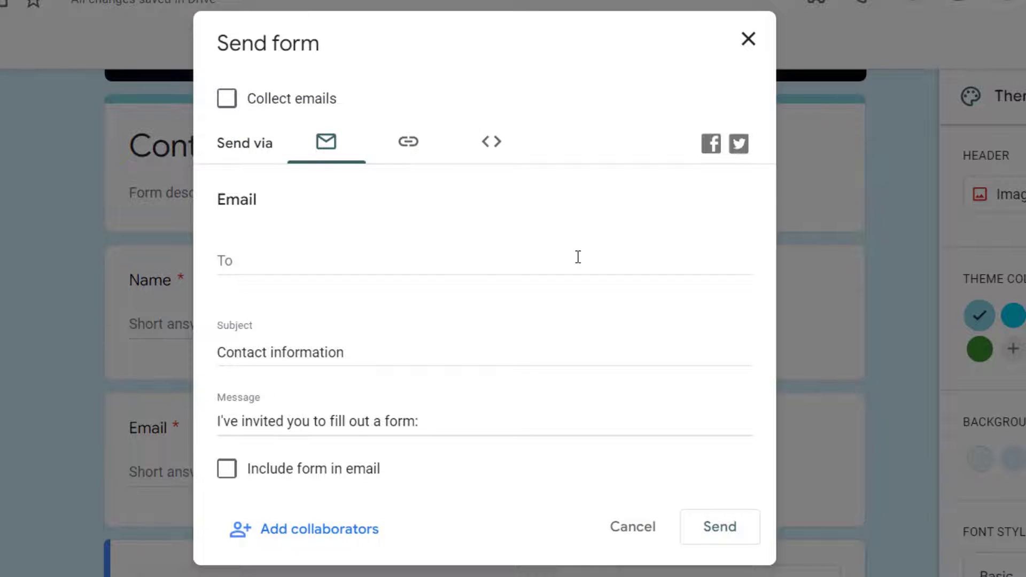
pyautogui.scroll(-1, 420, 343)
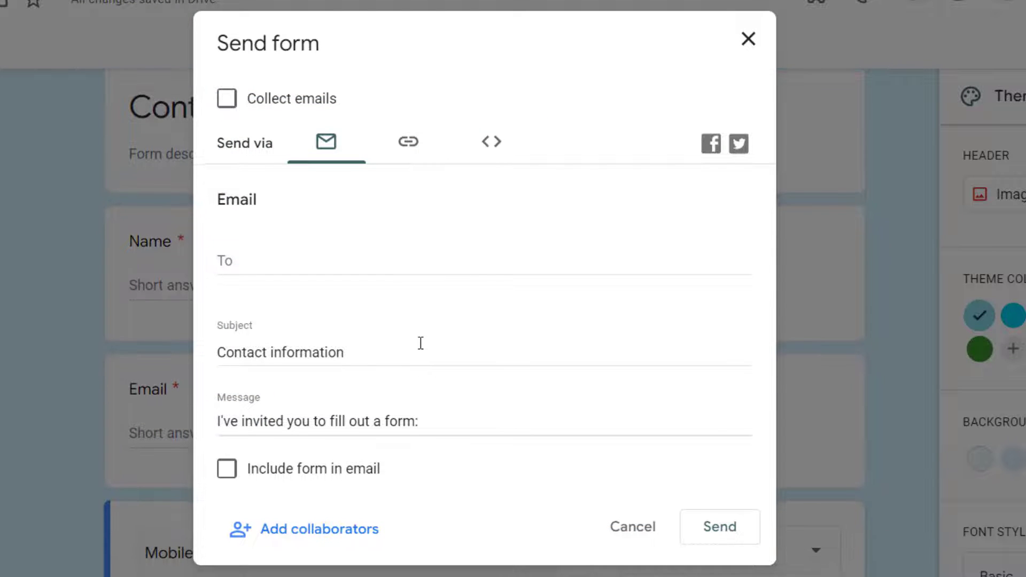
pyautogui.scroll(1, 421, 344)
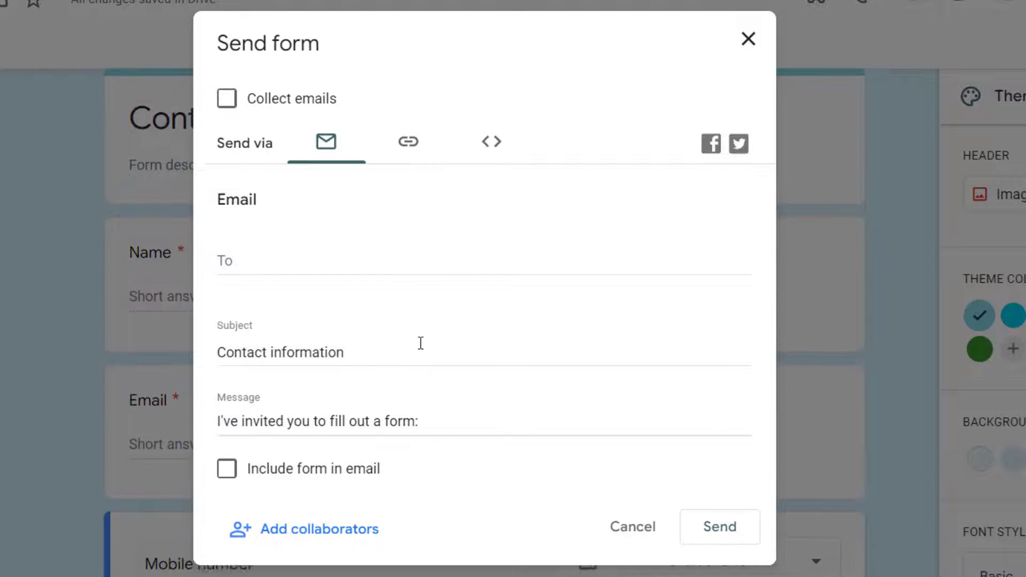
pyautogui.click(254, 263)
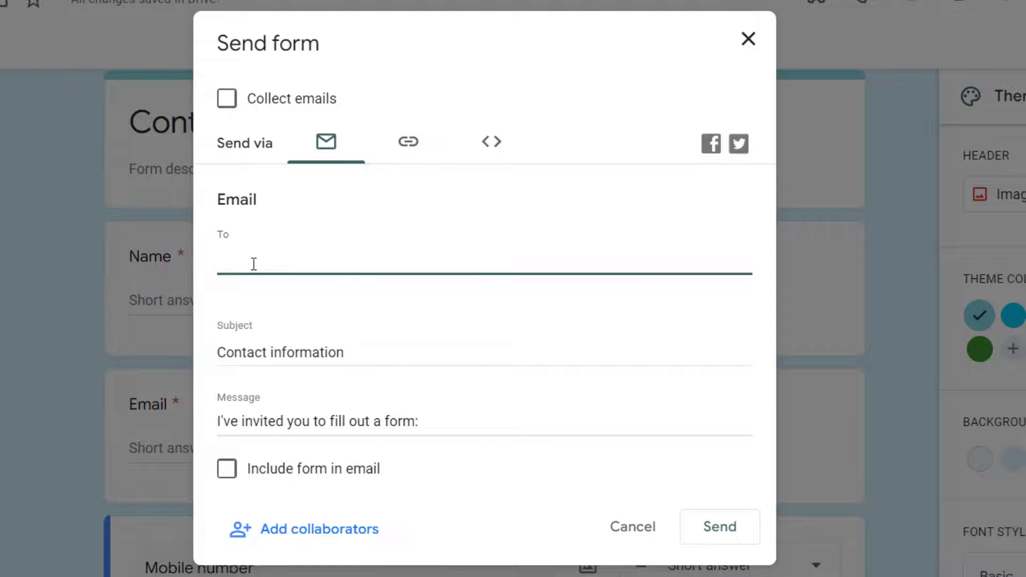
# Shorten the URL of the form's share link, and display the Embed HTML sharing option.
pyautogui.click(409, 148)
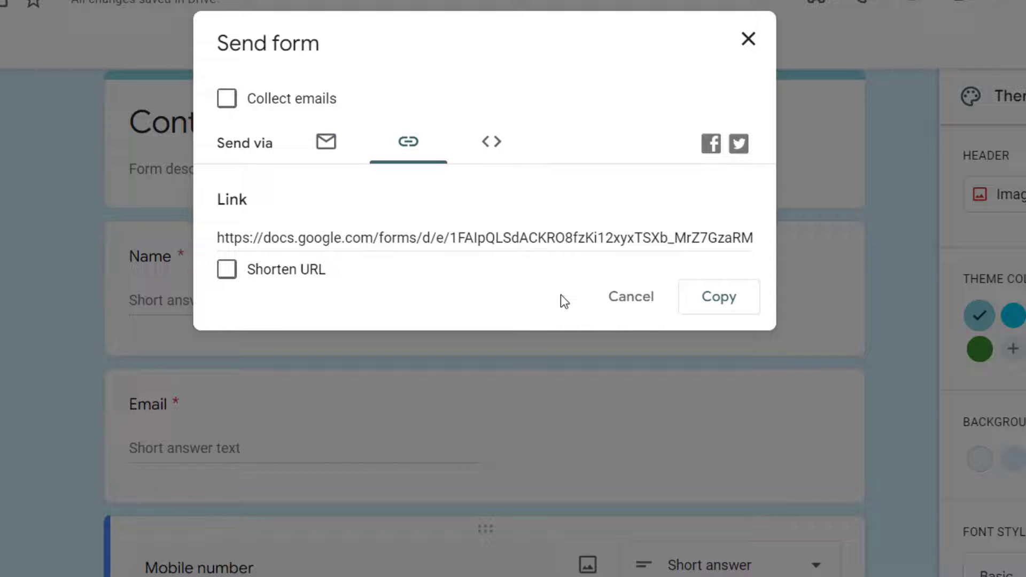
pyautogui.click(228, 276)
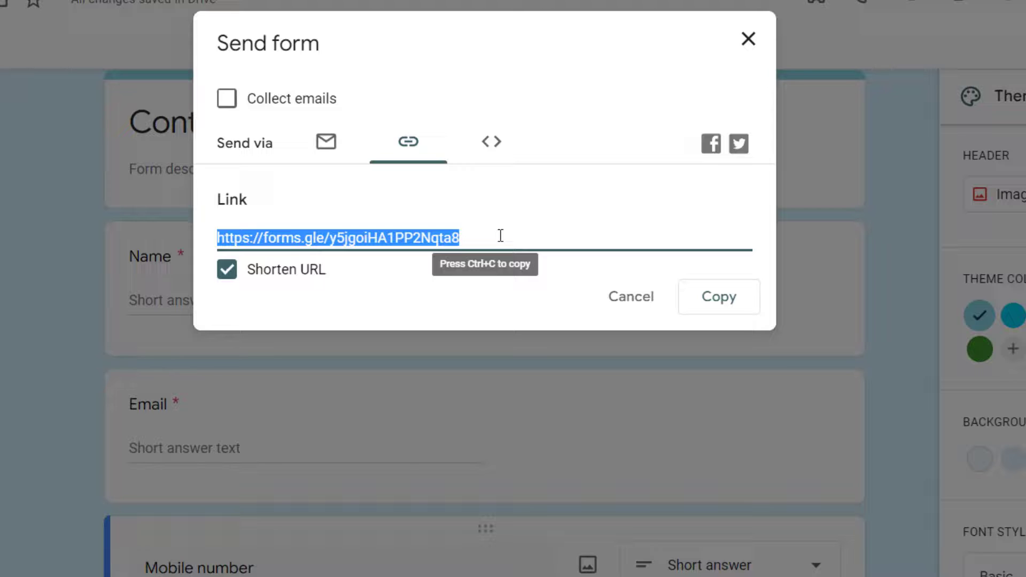
pyautogui.click(499, 144)
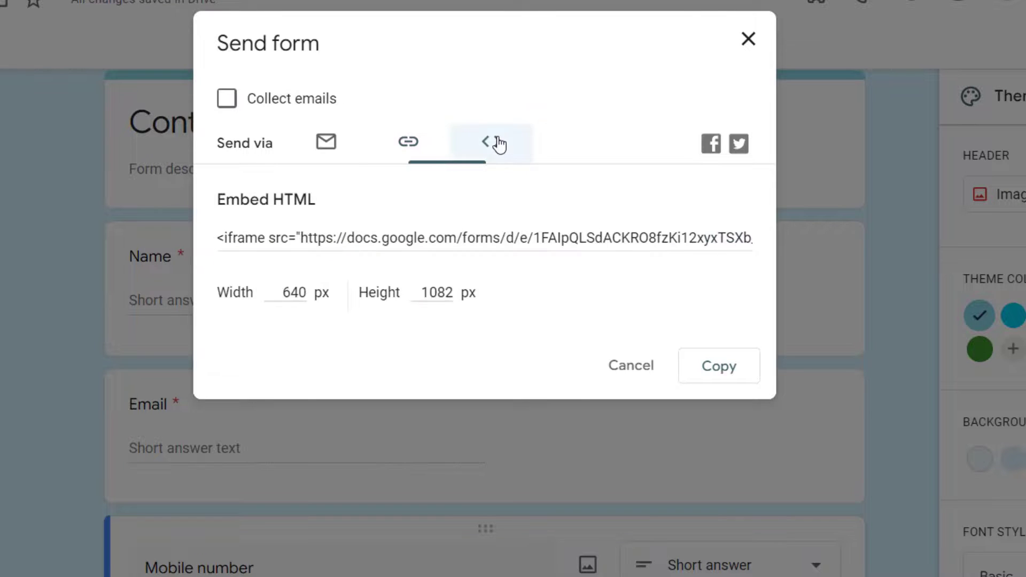